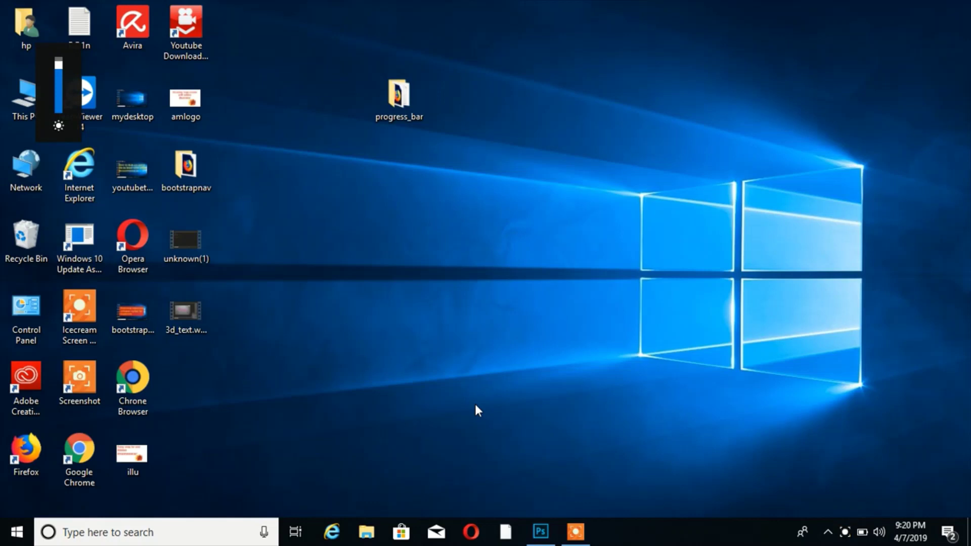
key(XF86MonBrightnessUp)
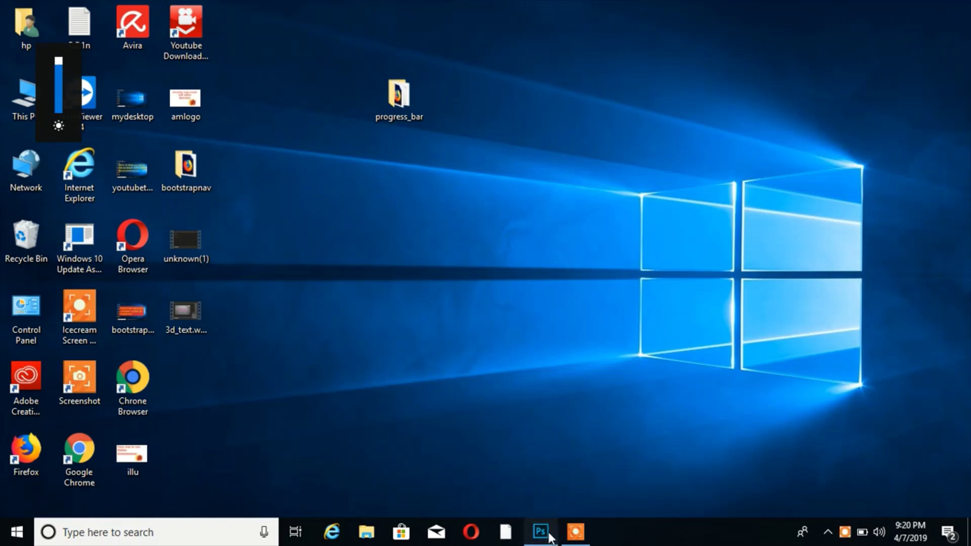
Create a blank white Untitled-1 document from the default preset alongside the wood image.
click(540, 531)
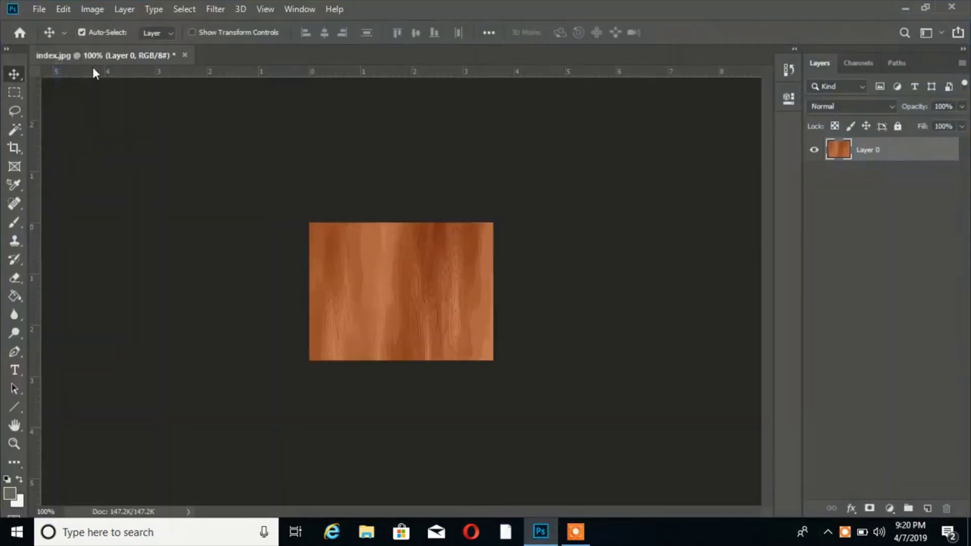
click(41, 8)
click(47, 20)
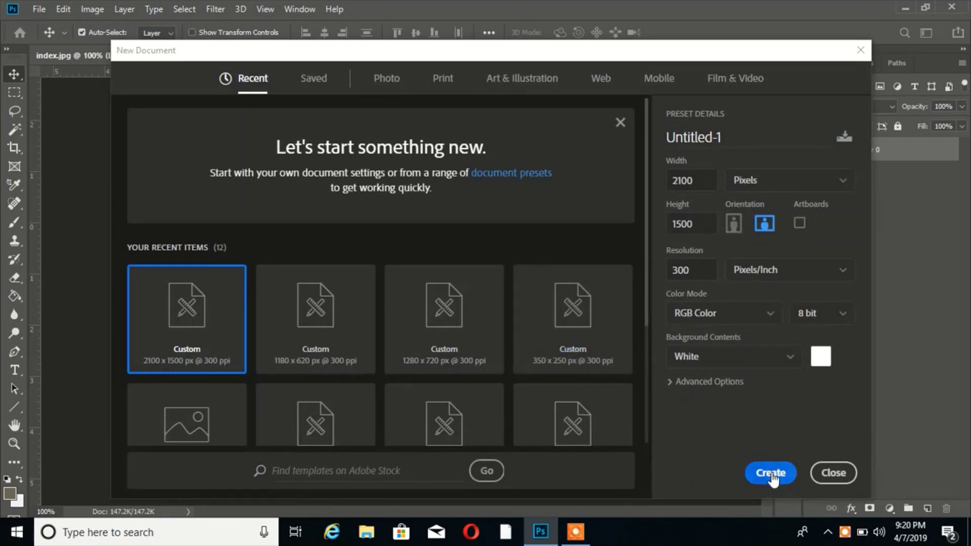
click(771, 473)
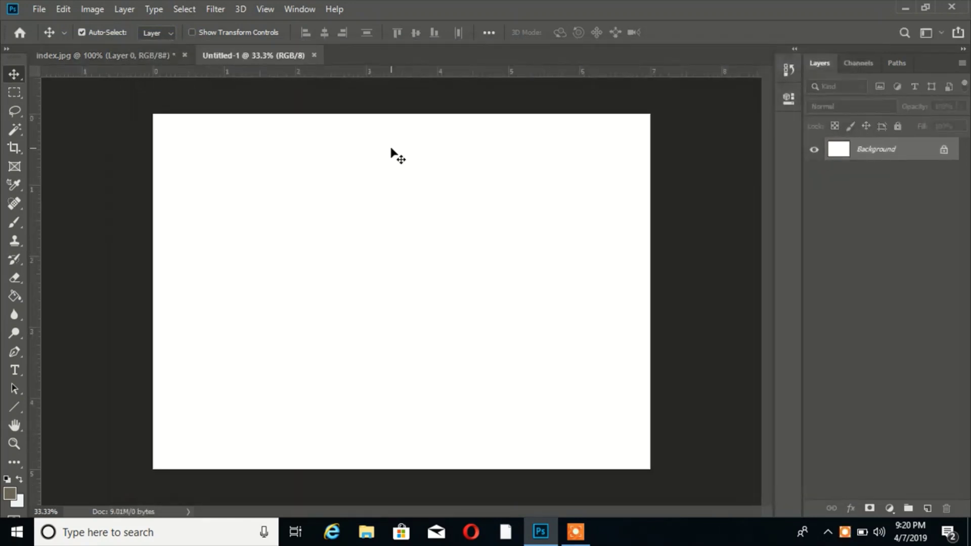
Unlock the blank document's background as Layer 0 and close index.jpg without saving.
double_click(869, 151)
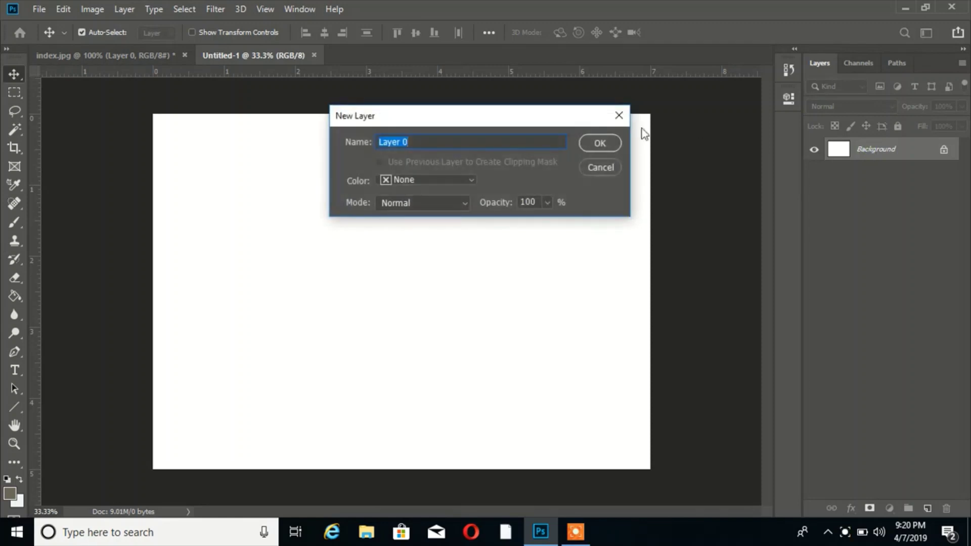
click(596, 142)
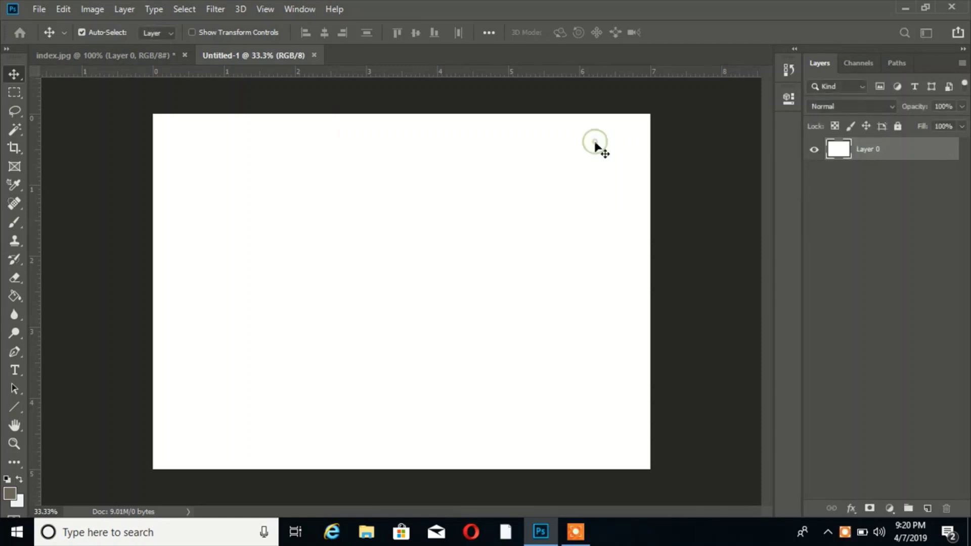
click(130, 57)
drag(129, 55, 180, 87)
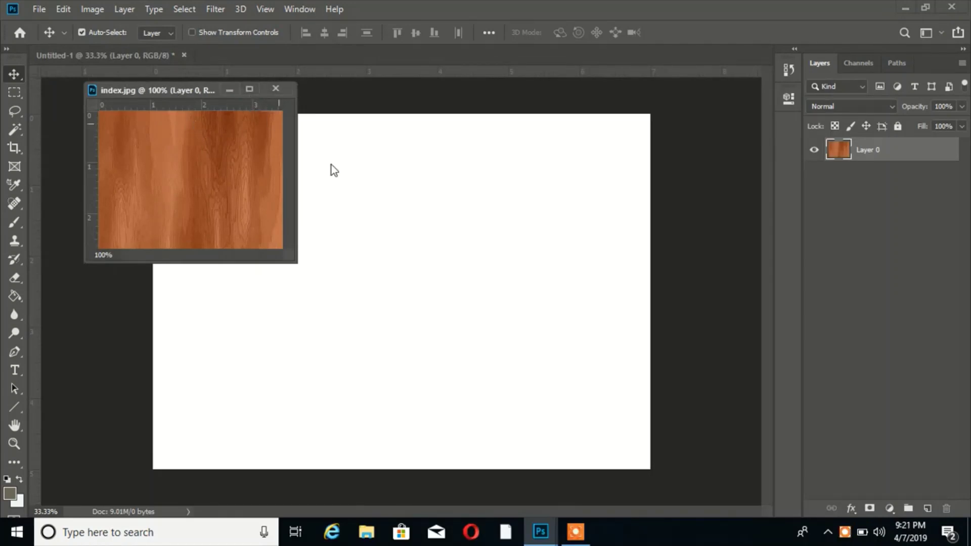
click(249, 89)
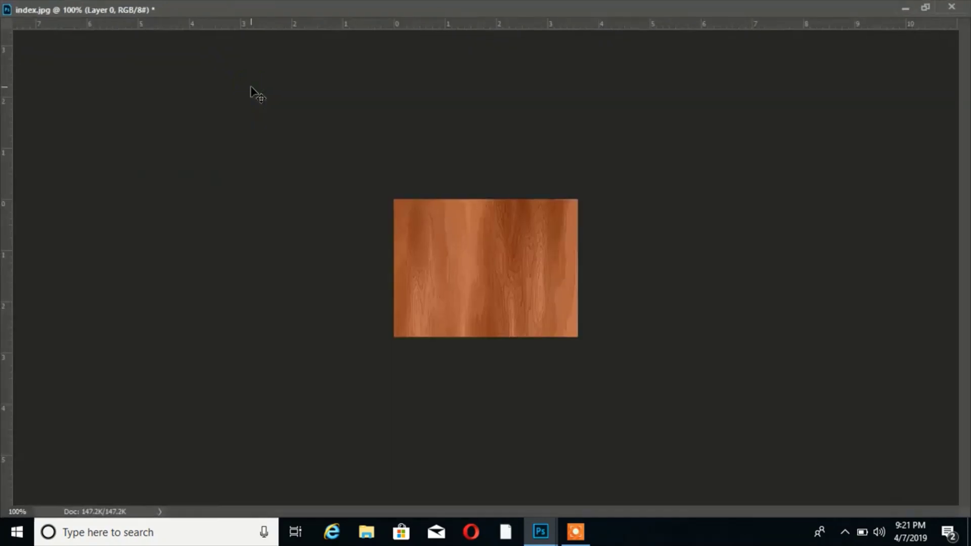
click(951, 7)
click(503, 205)
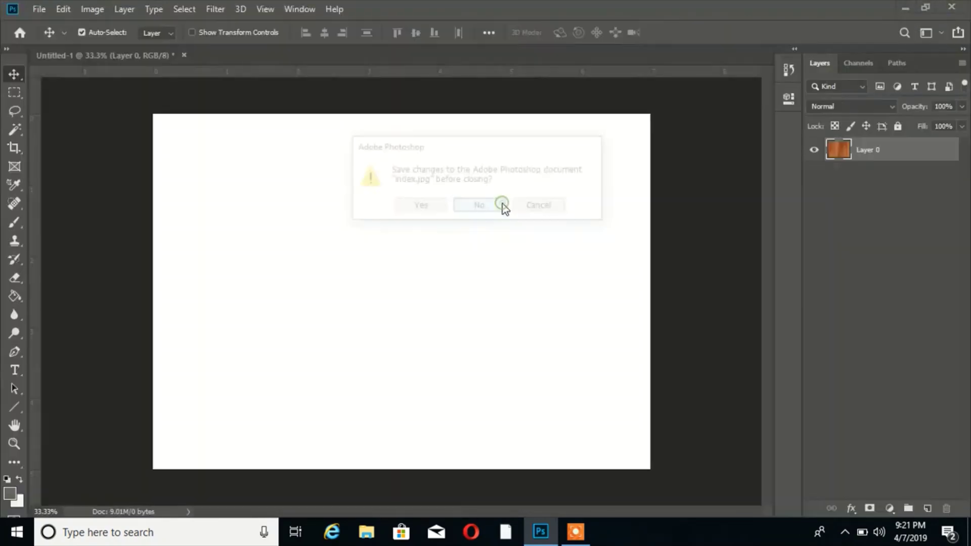
Minimize Photoshop to show the Windows desktop.
click(34, 11)
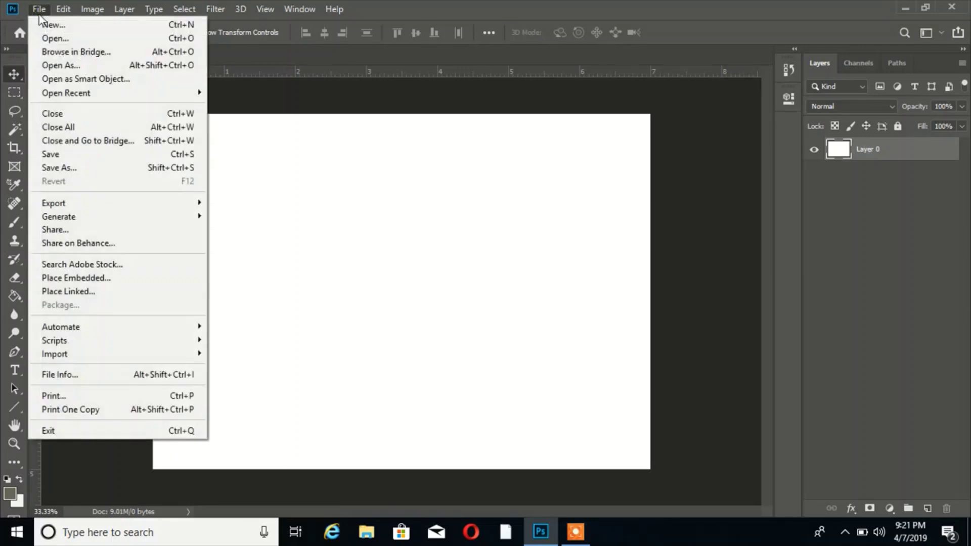
click(38, 9)
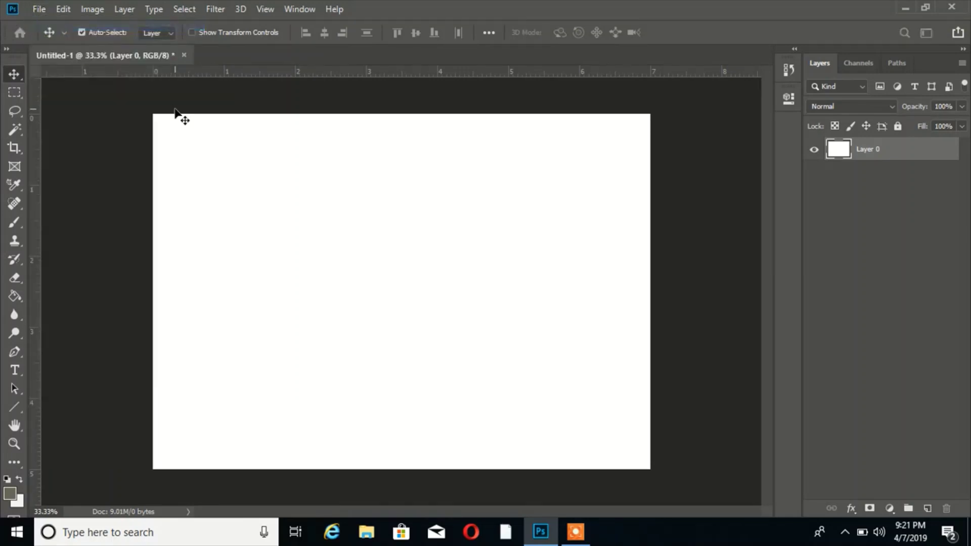
key(ctrl+n)
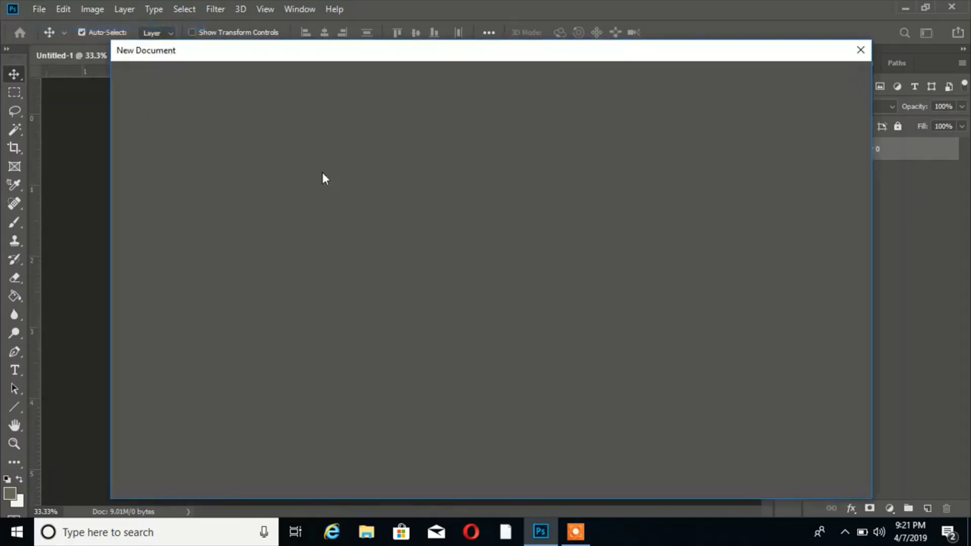
click(865, 46)
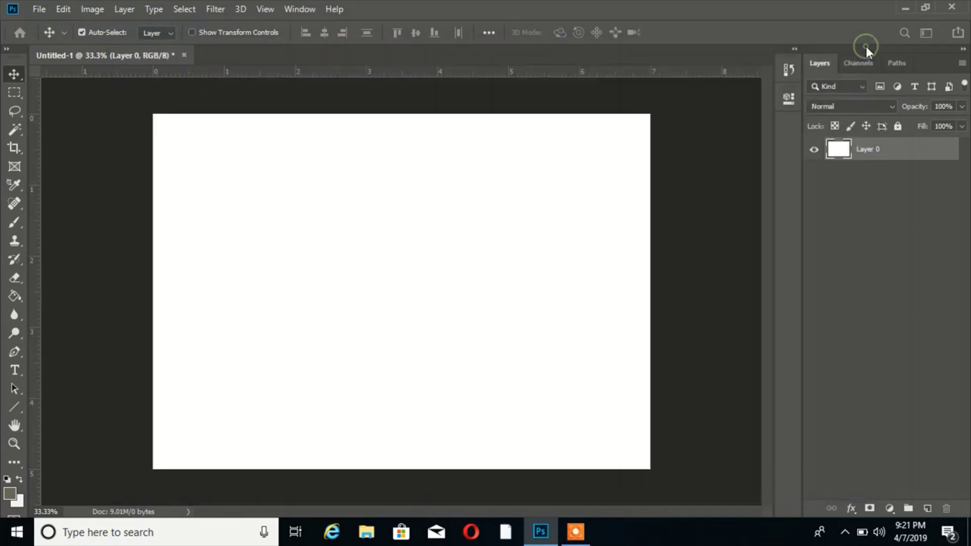
click(907, 6)
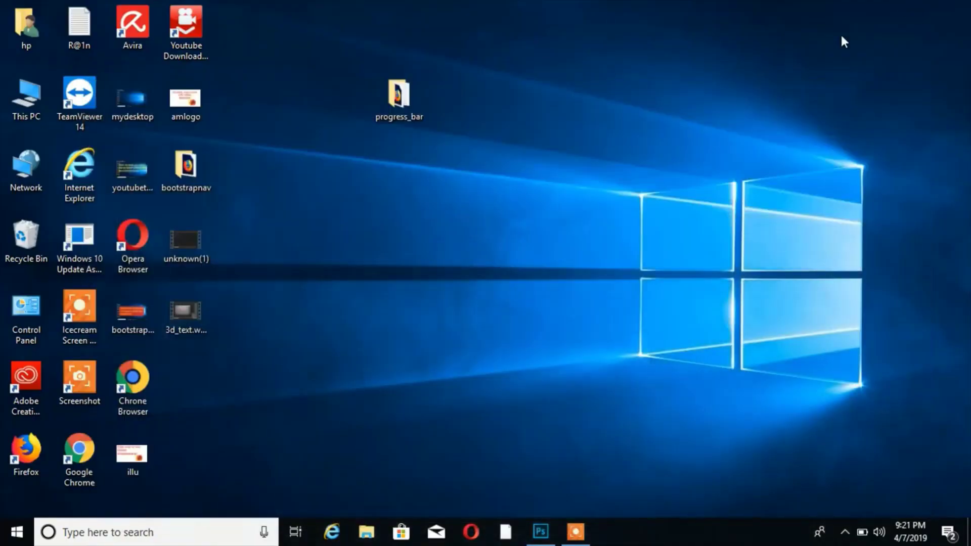
Drag the index wood image from the logos folder on Local Disk (E:) into Untitled-1.
click(366, 531)
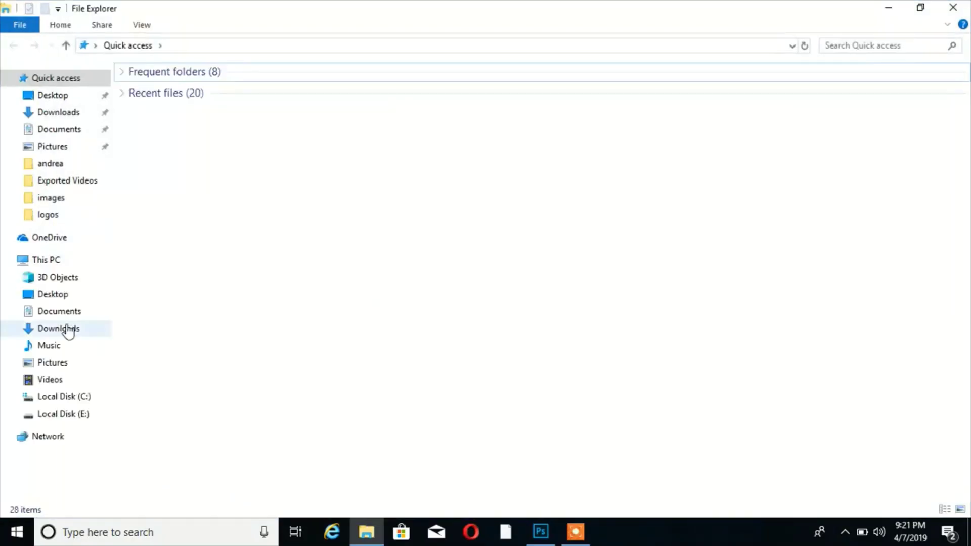
click(63, 413)
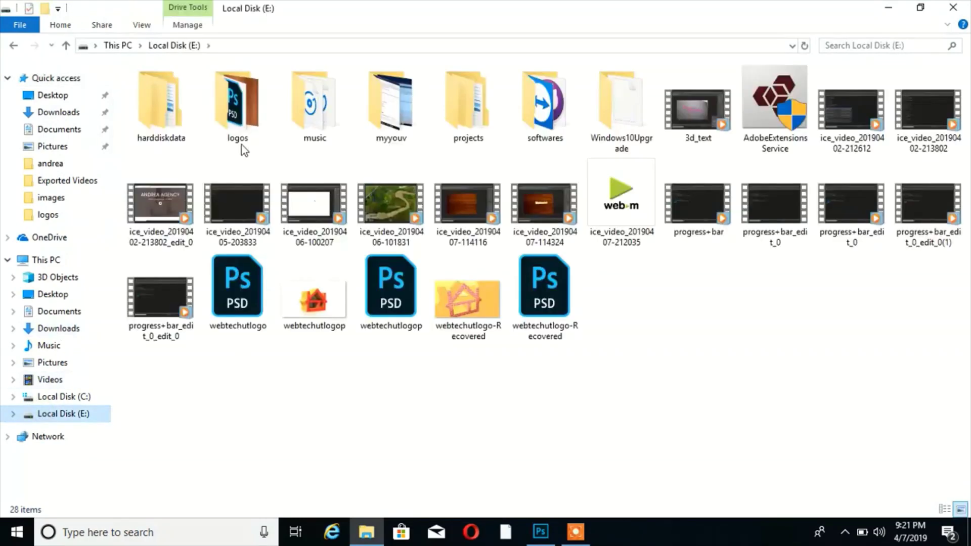
double_click(253, 120)
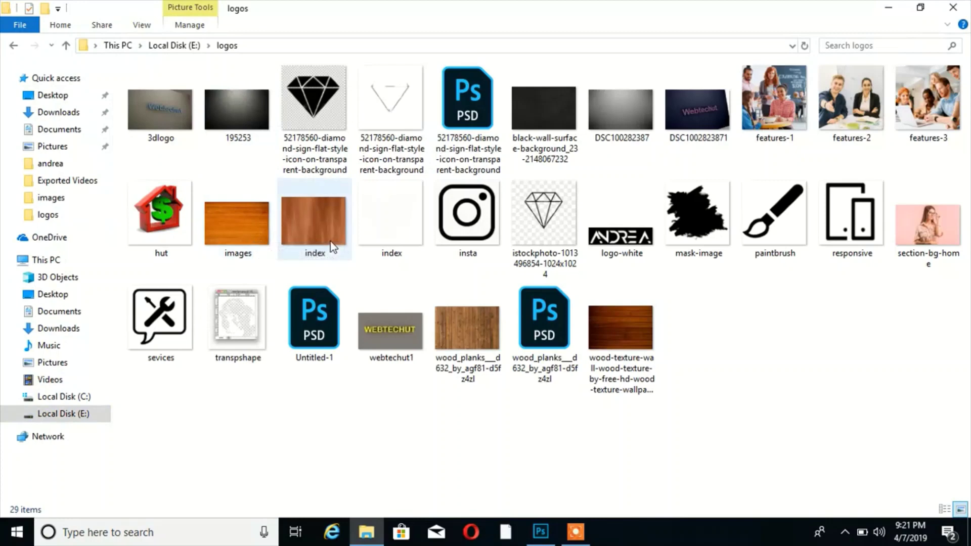
mouse_move(320, 224)
mouse_down()
mouse_move(431, 396)
mouse_move(500, 307)
mouse_move(506, 282)
mouse_up()
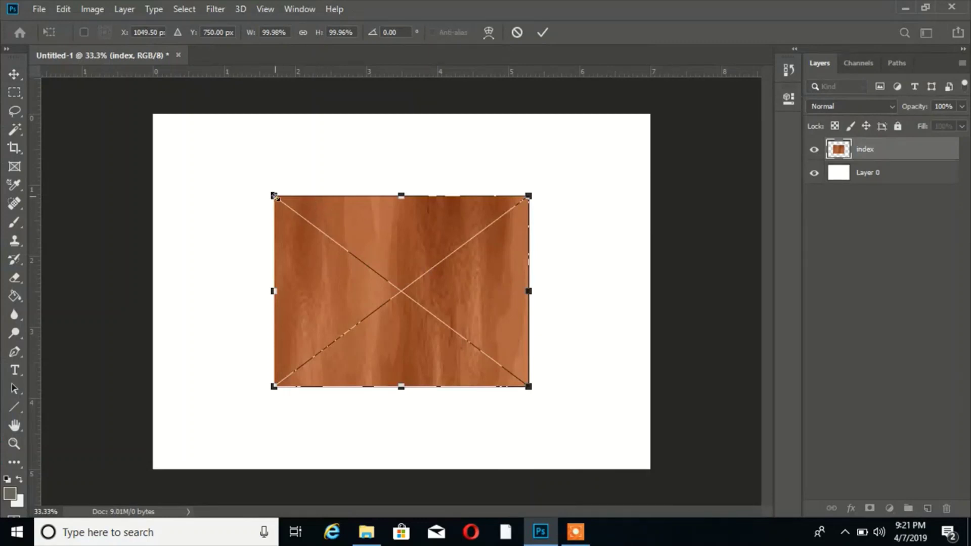
Scale the placed wood image to cover nearly the whole canvas and commit the transform.
drag(274, 195, 148, 153)
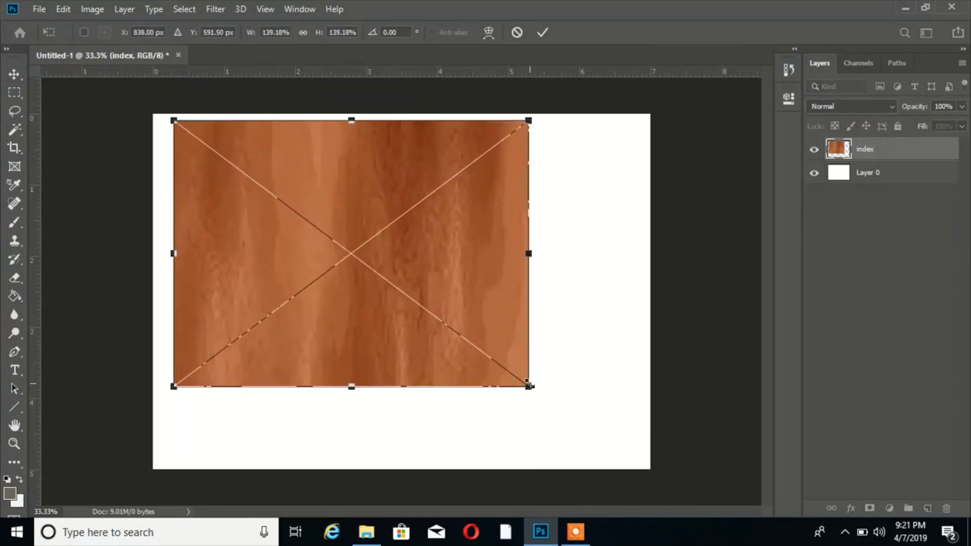
mouse_move(529, 386)
mouse_down()
mouse_move(608, 463)
mouse_move(647, 478)
mouse_up()
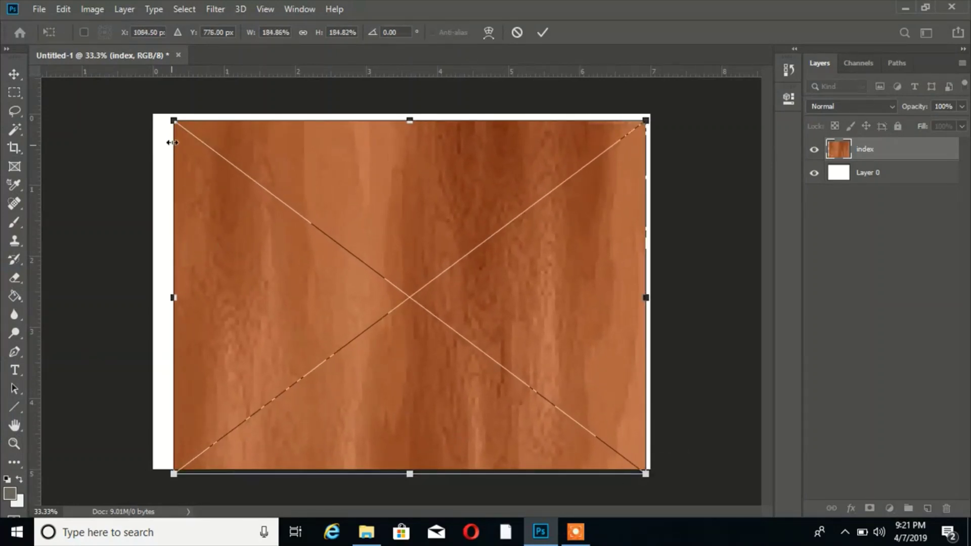
drag(177, 124, 111, 116)
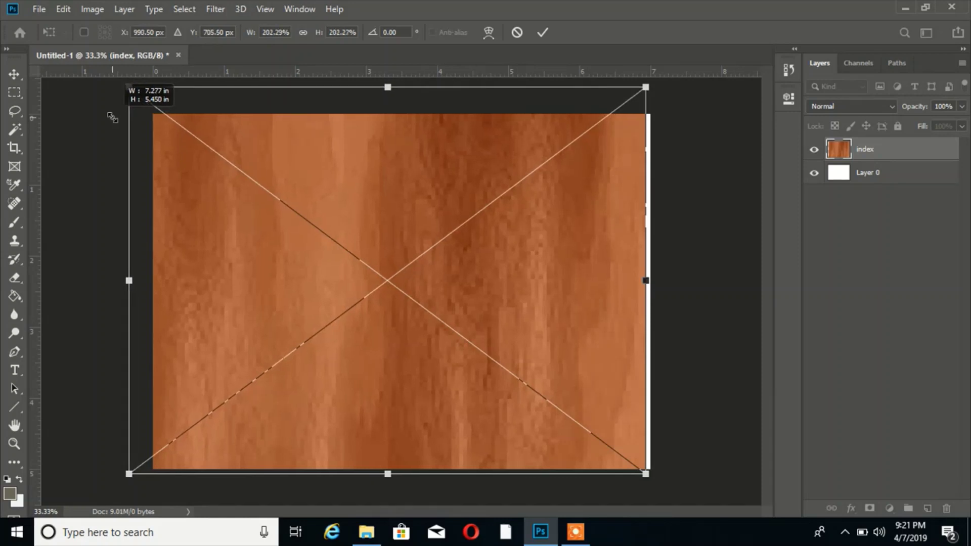
click(13, 74)
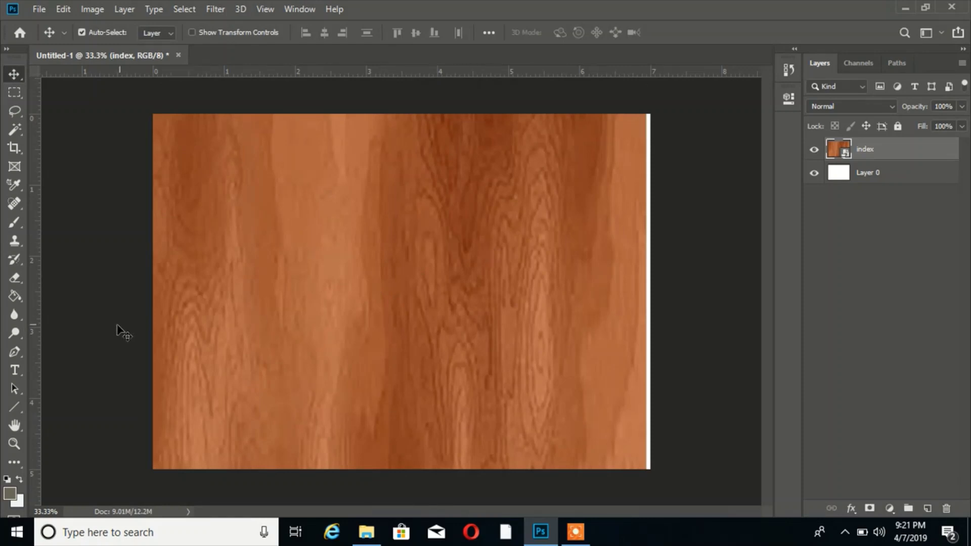
click(14, 370)
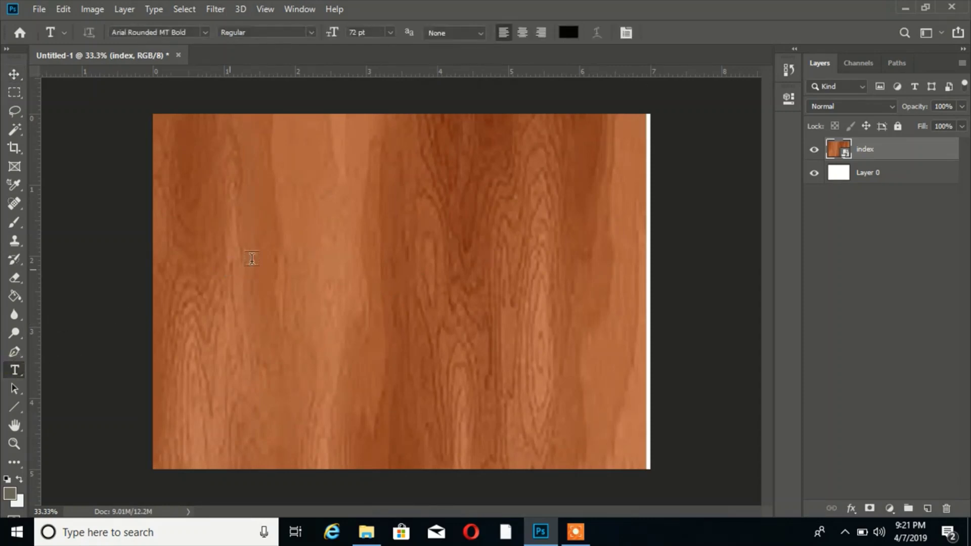
Nudge the wood layer right to cover the remaining white strip.
click(14, 74)
drag(258, 204, 269, 201)
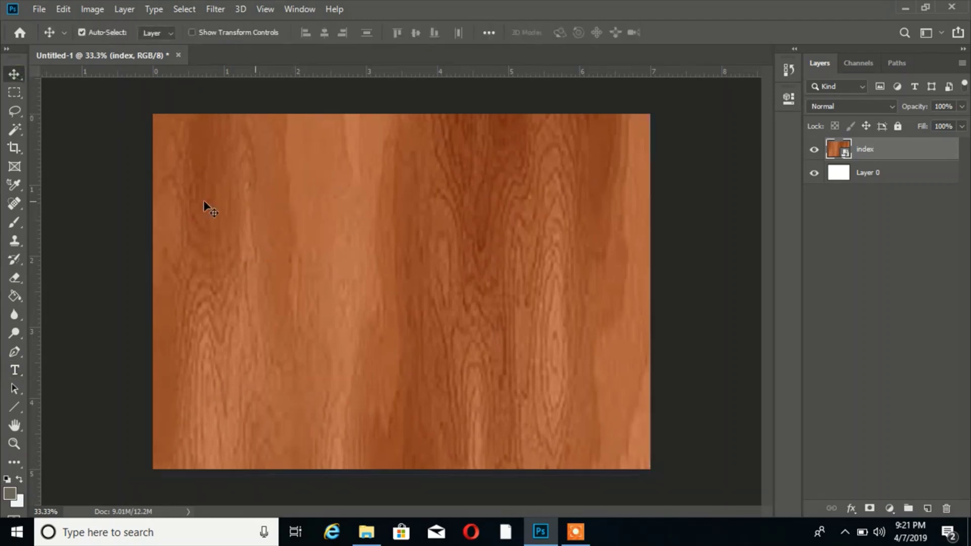
click(14, 370)
Add black WEBTECHUT text in Arial Rounded MT Bold and drag it toward the centre.
click(222, 276)
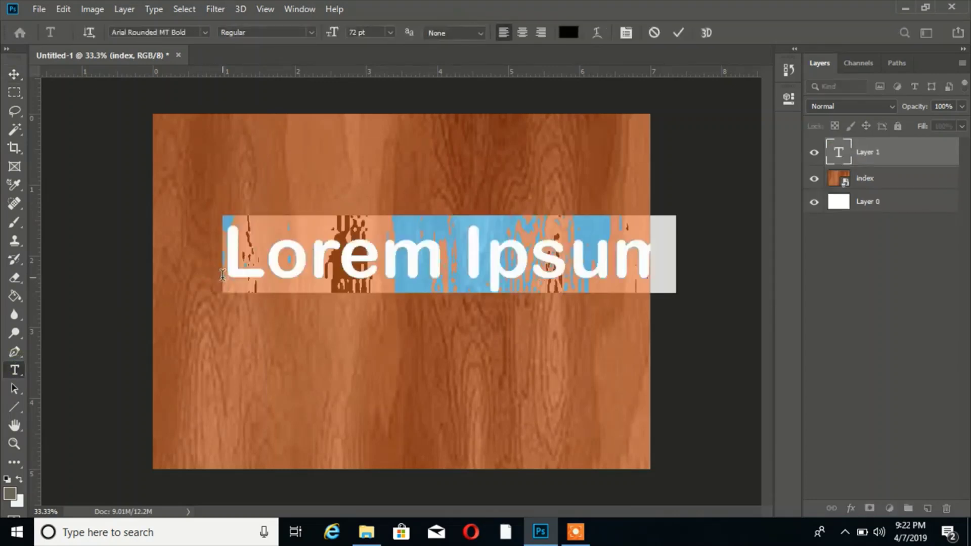
text(we)
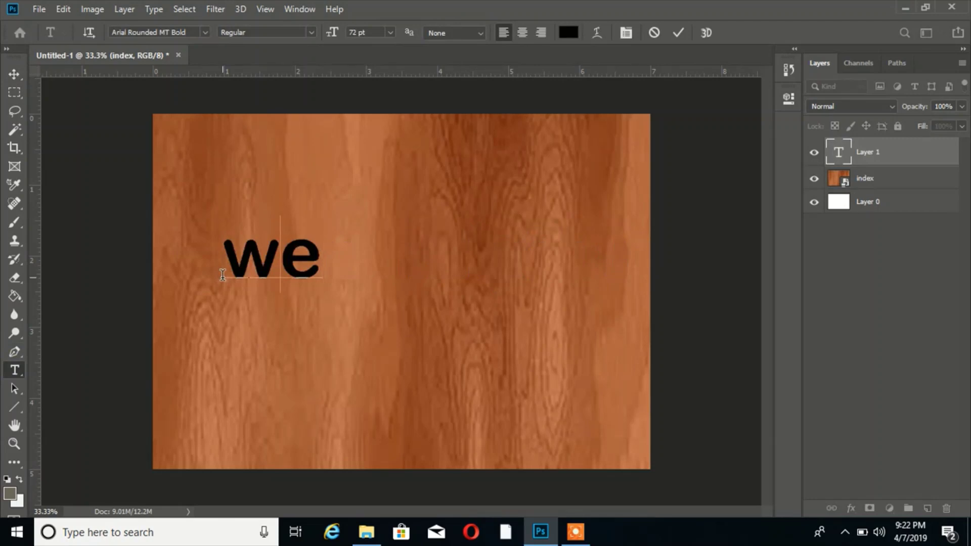
key(BackSpace)
key(BackSpace)
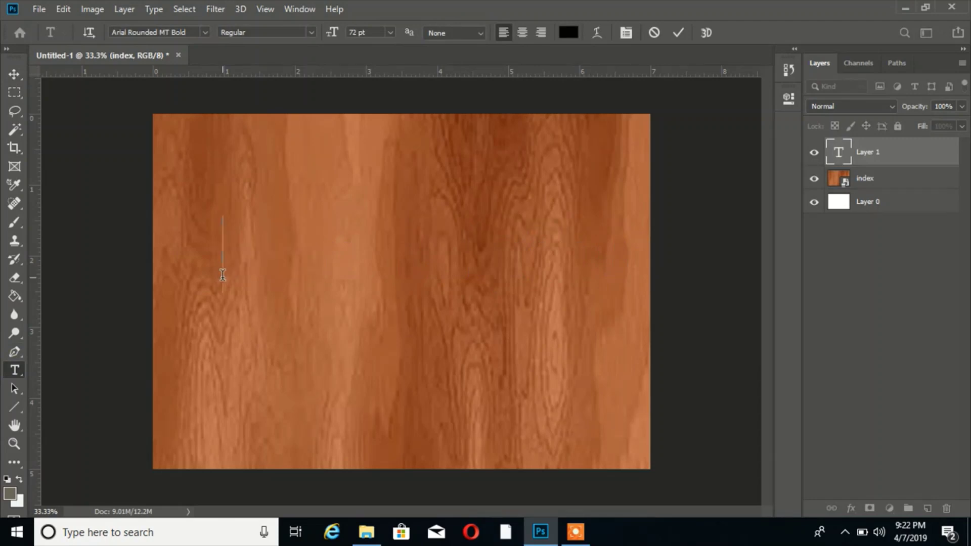
text(WEBTEC)
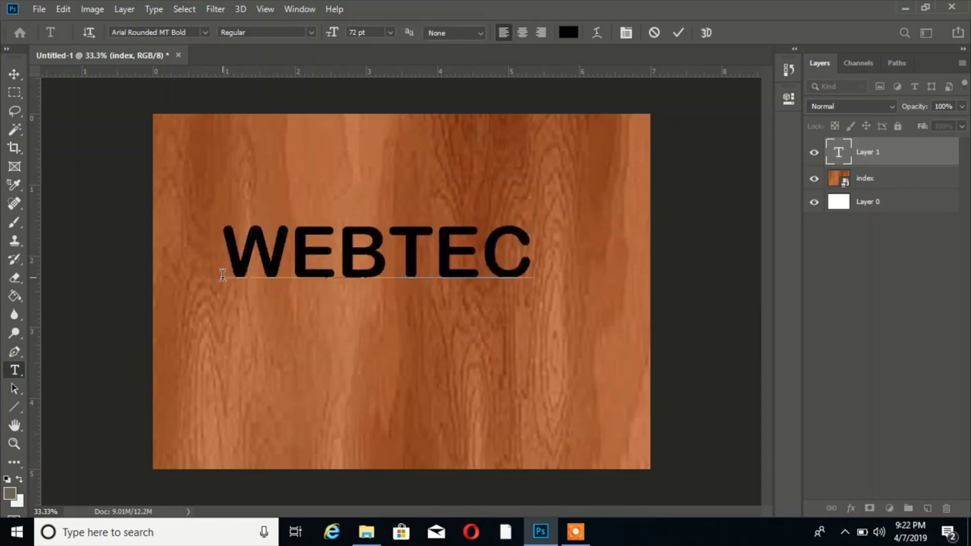
text(HUT)
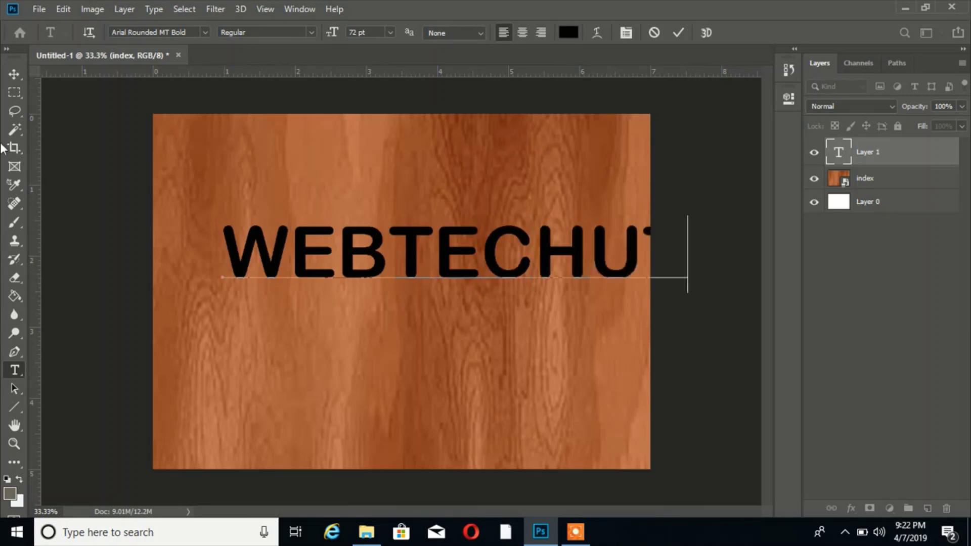
click(15, 76)
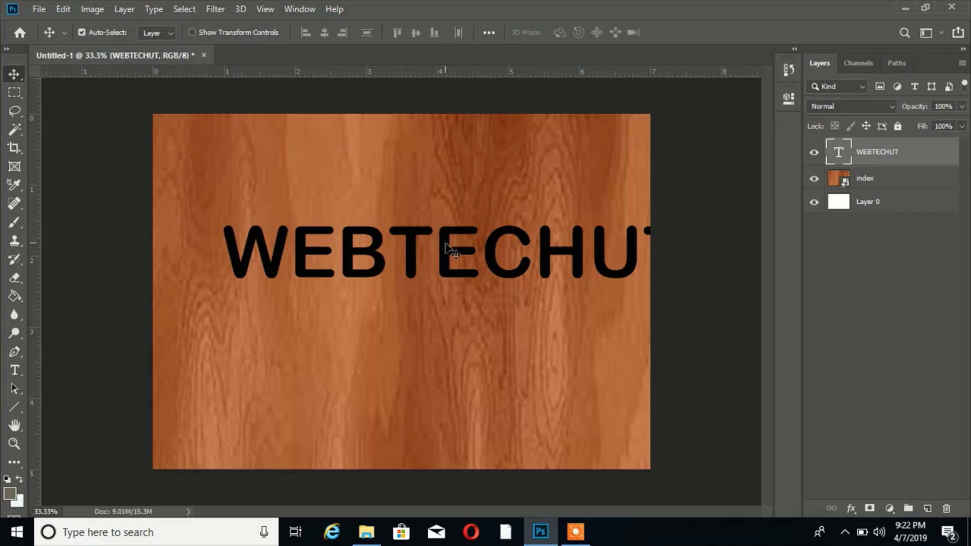
drag(446, 246, 408, 254)
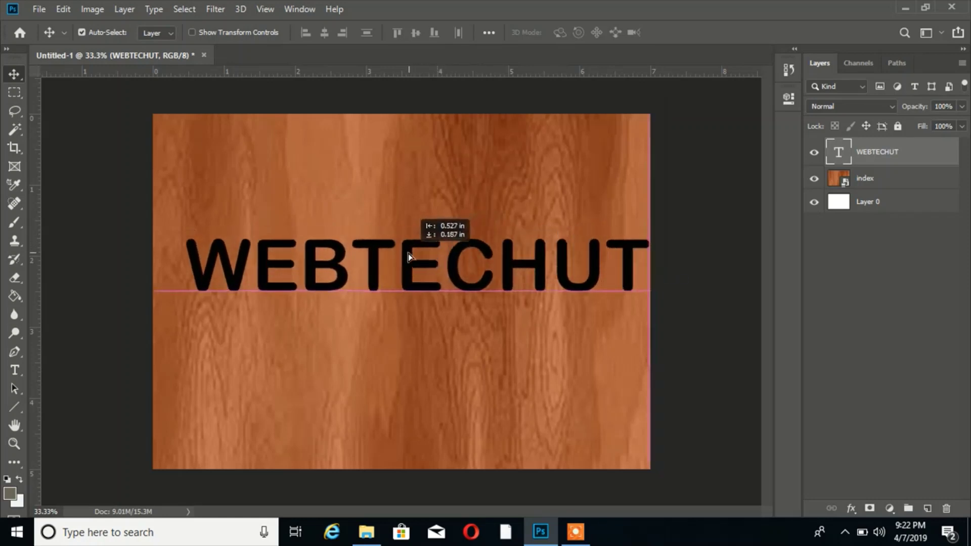
Move WEBTECHUT further left and reduce its size from 72 pt to 60 pt.
drag(409, 255, 394, 259)
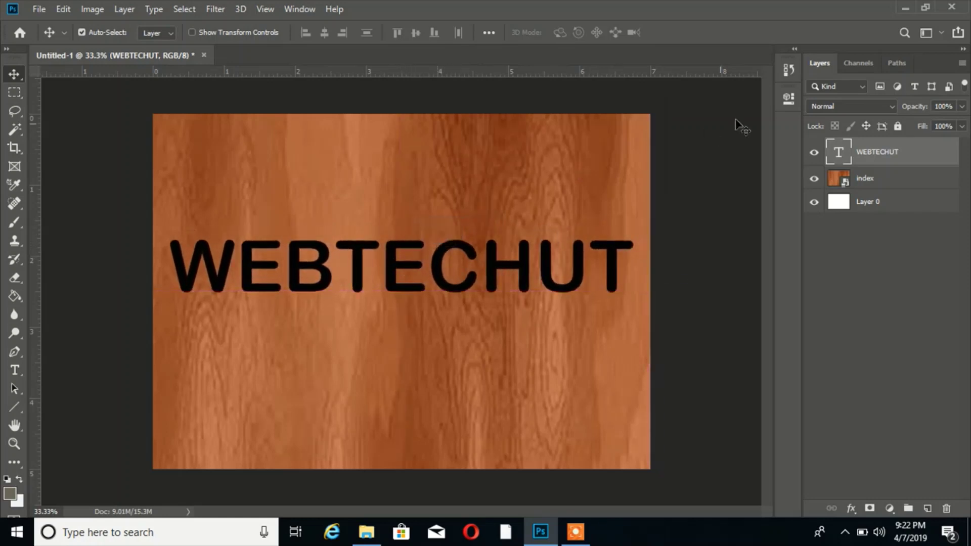
double_click(840, 154)
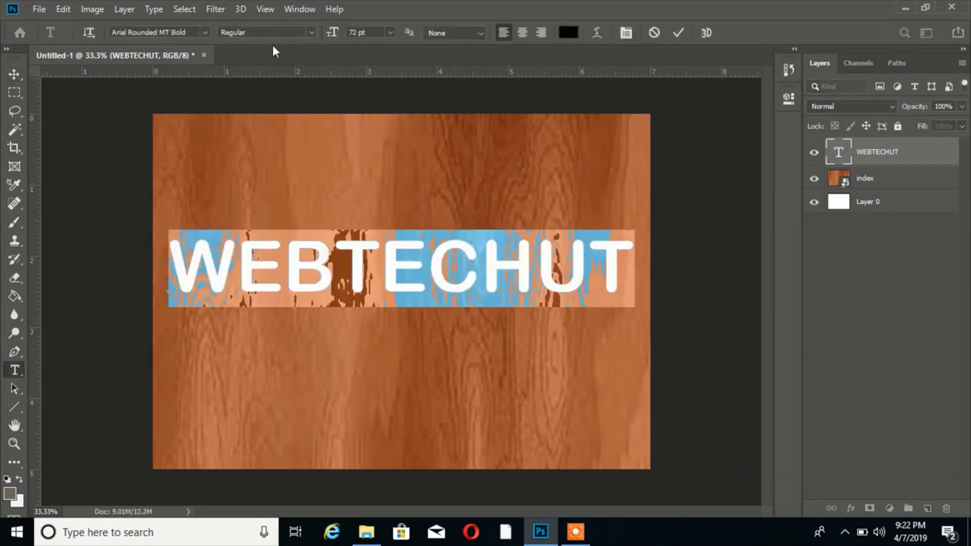
click(390, 33)
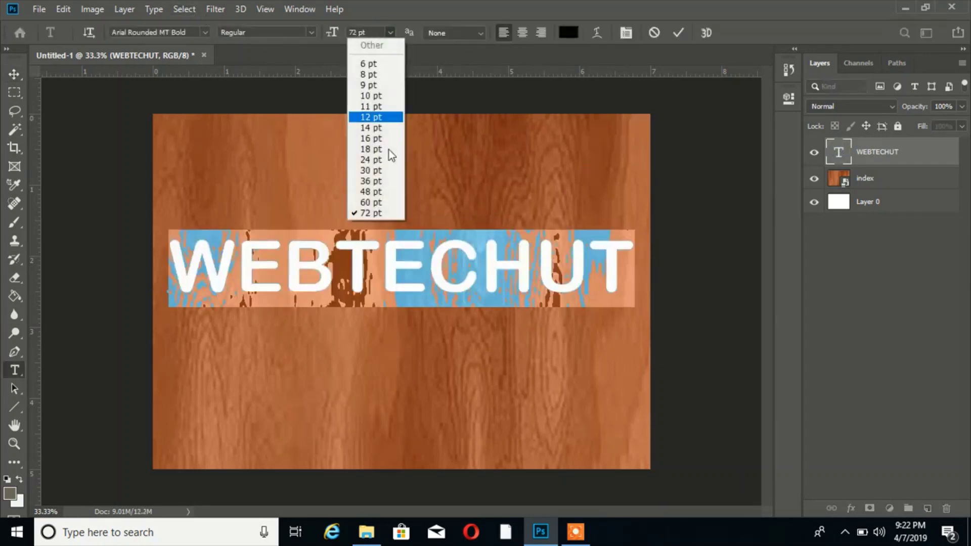
click(377, 202)
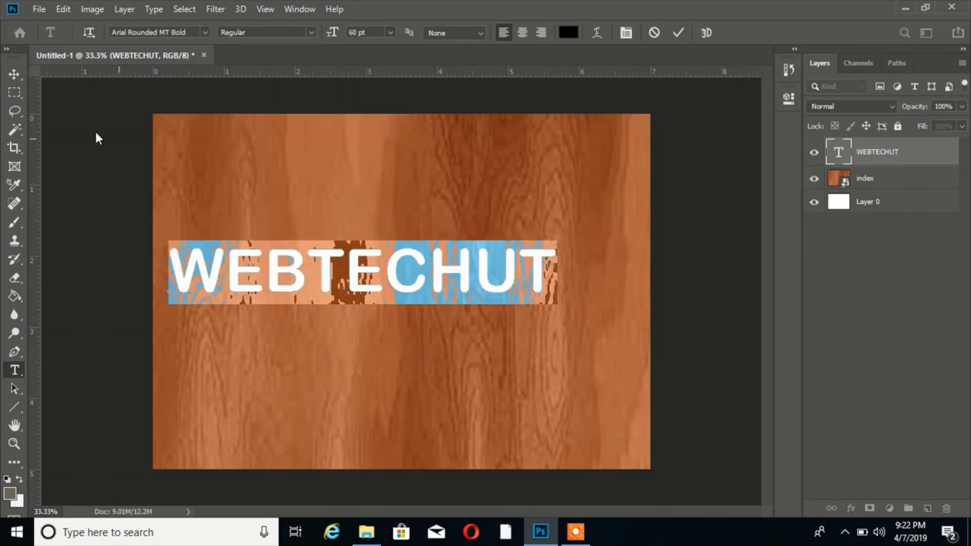
click(20, 78)
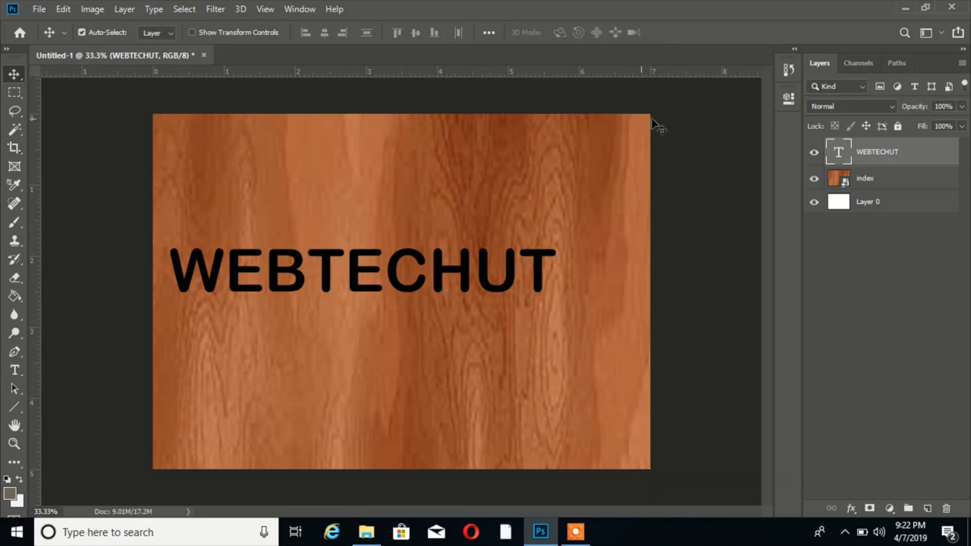
Align WEBTECHUT to the wood layer's horizontal and vertical centres, then reselect the text layer.
click(898, 184)
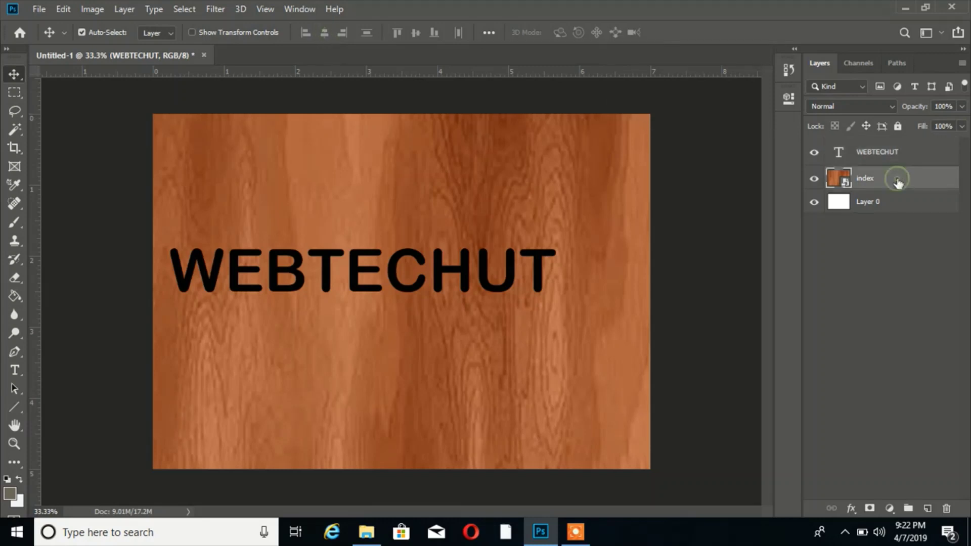
ctrl+click(884, 156)
click(81, 32)
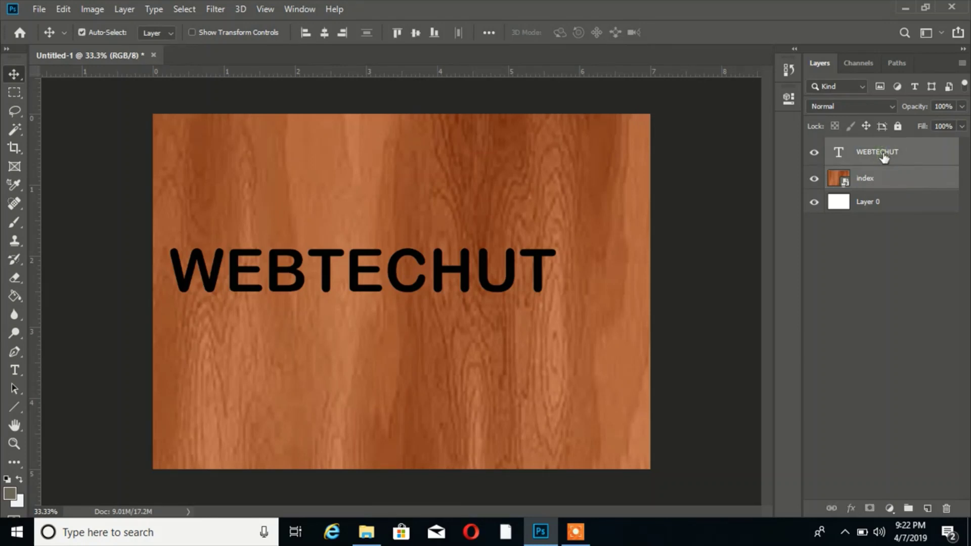
click(323, 33)
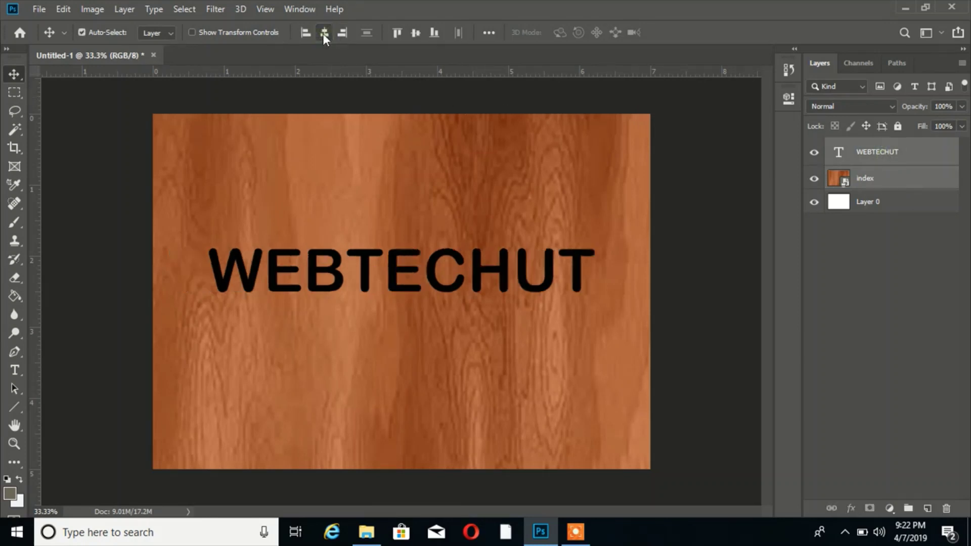
click(417, 34)
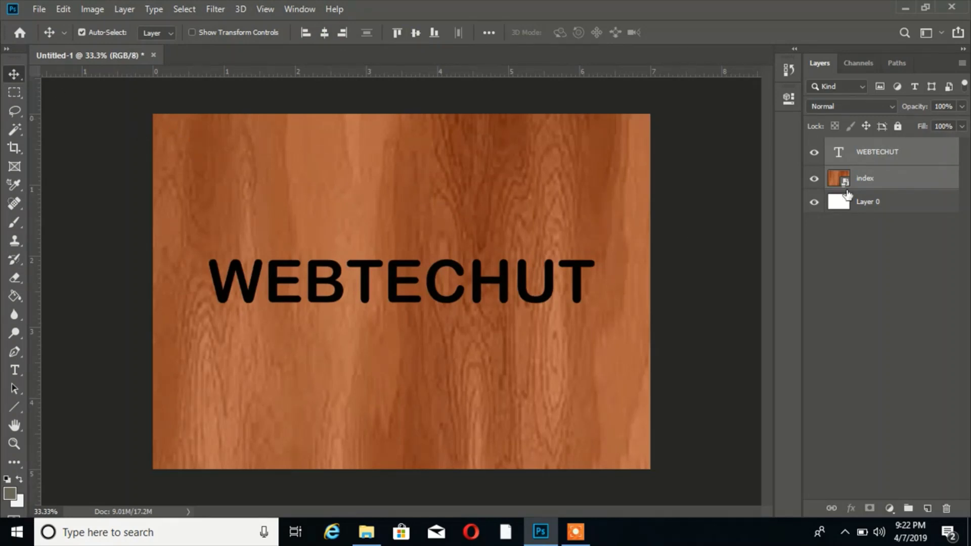
click(905, 147)
Drag the WEBTECHUT layer's Fill slider down to about 37%.
click(962, 126)
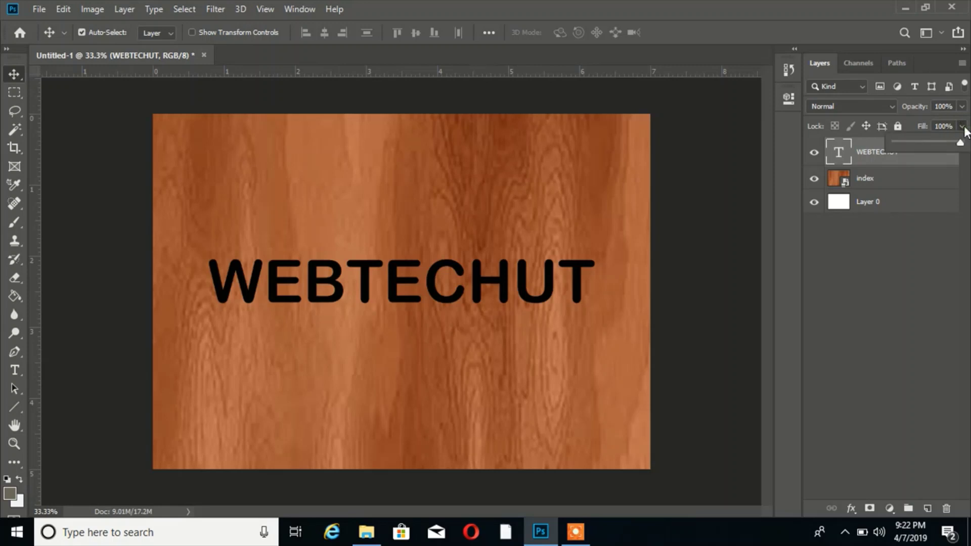
drag(962, 142, 946, 144)
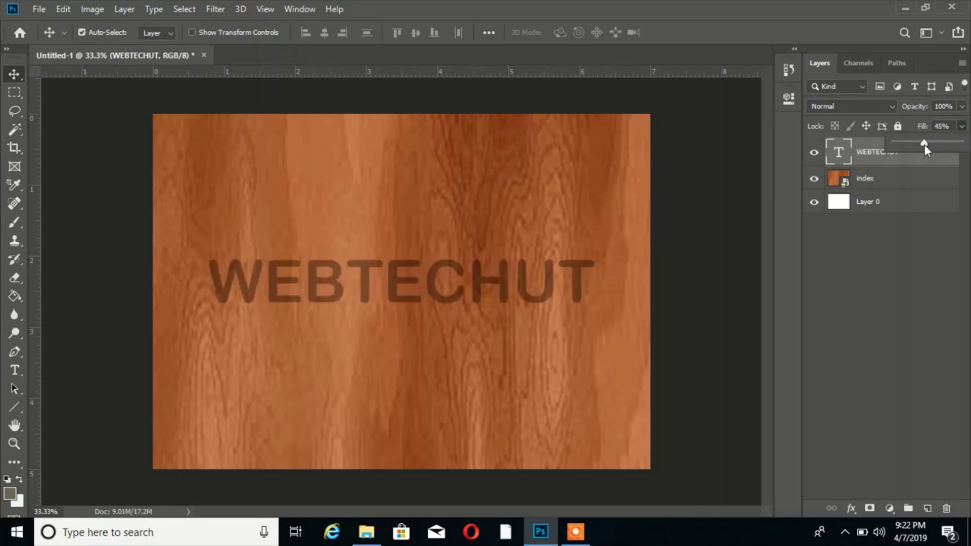
drag(924, 146, 921, 147)
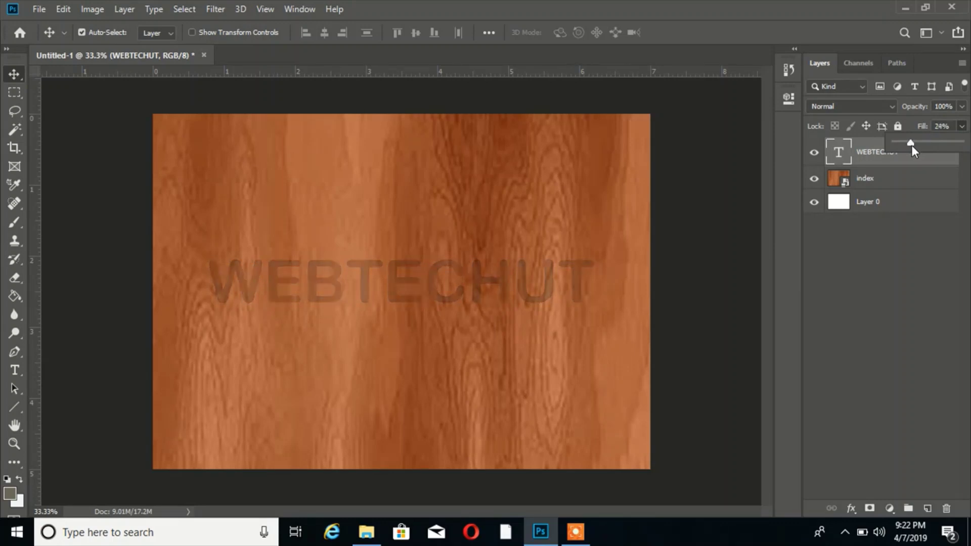
drag(917, 145, 917, 144)
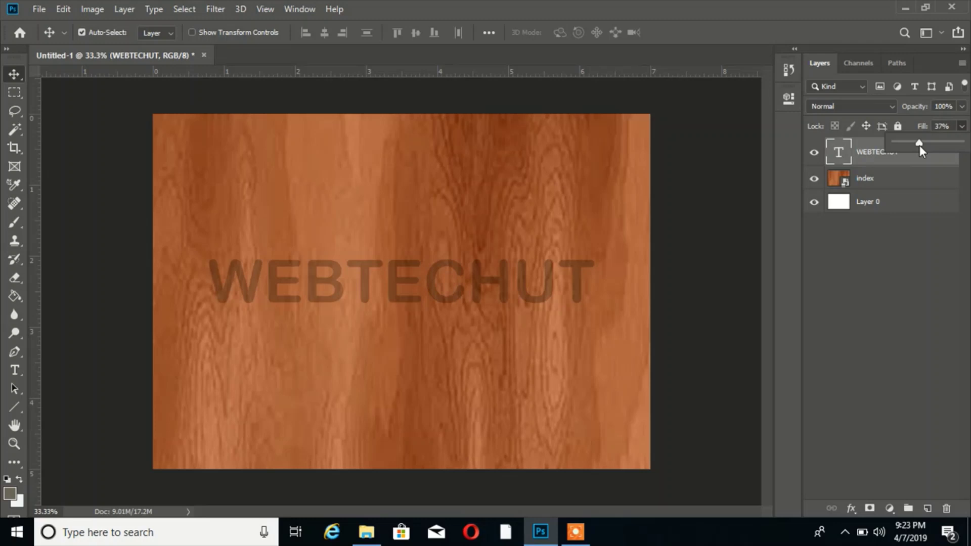
click(726, 175)
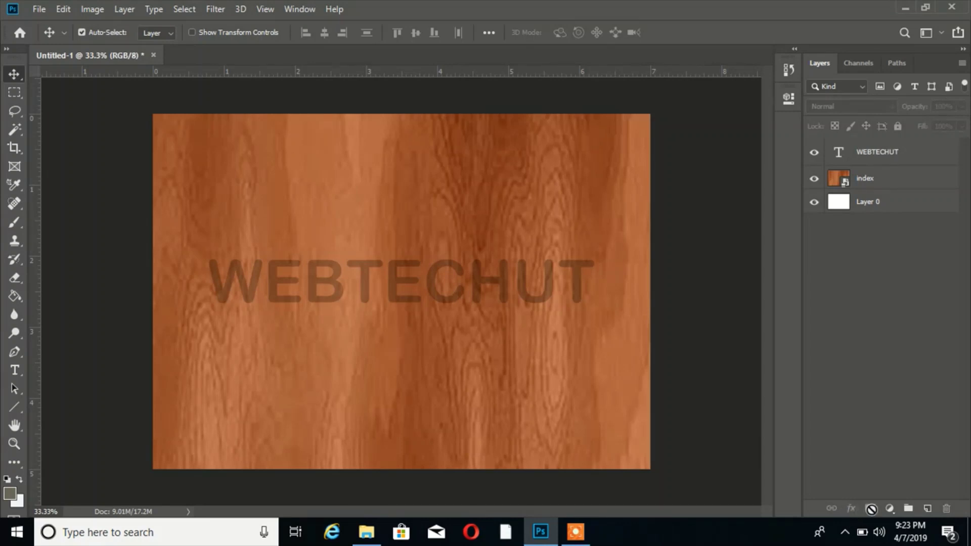
Set the WEBTECHUT layer's blend mode to Color Dodge.
click(908, 152)
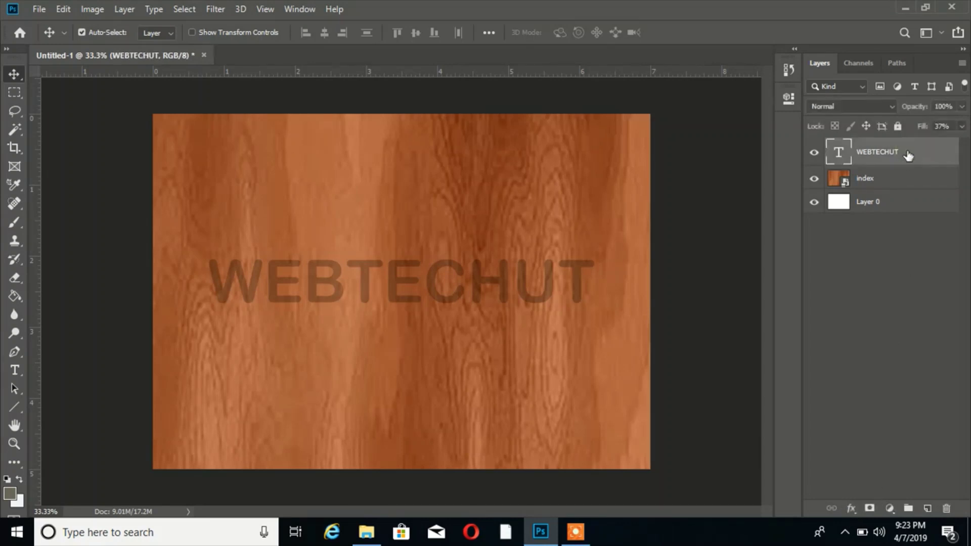
click(851, 508)
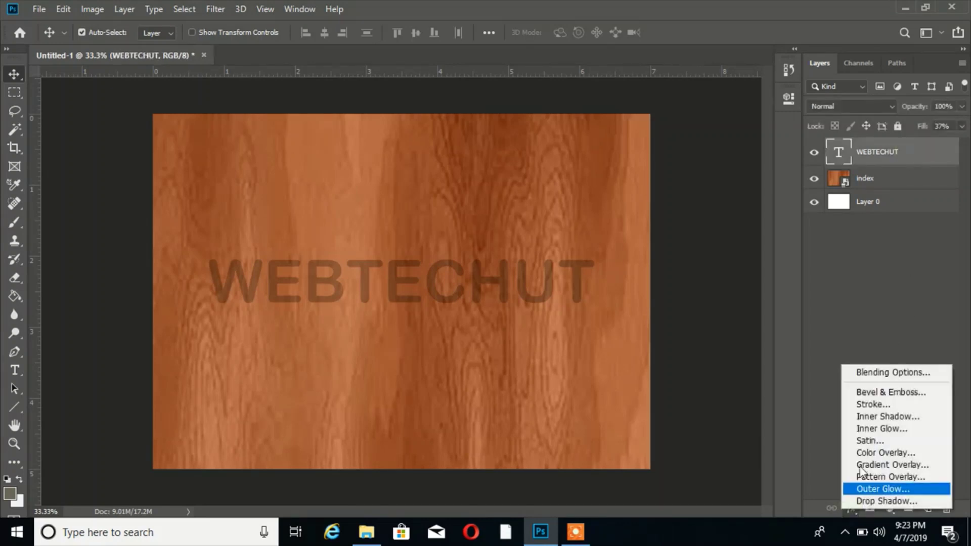
click(851, 312)
click(881, 106)
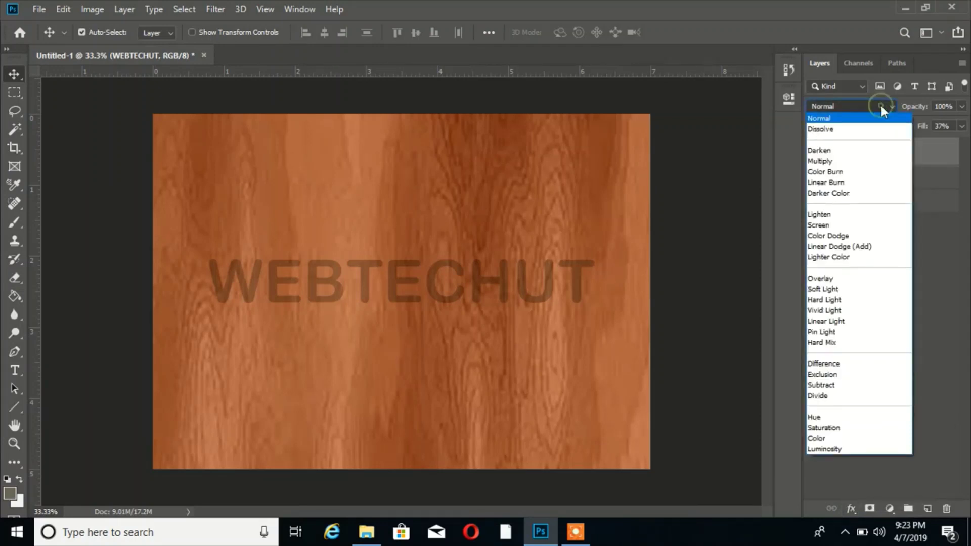
click(844, 235)
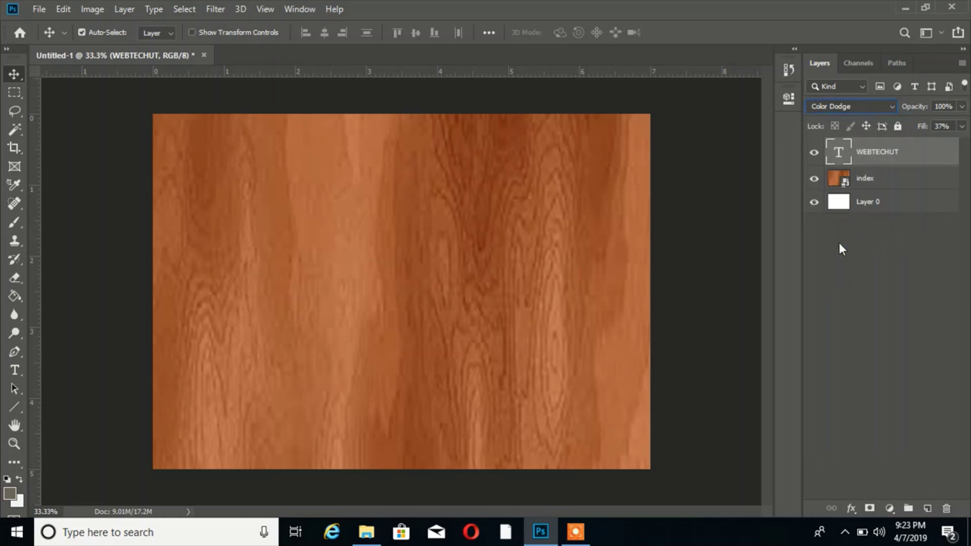
click(851, 508)
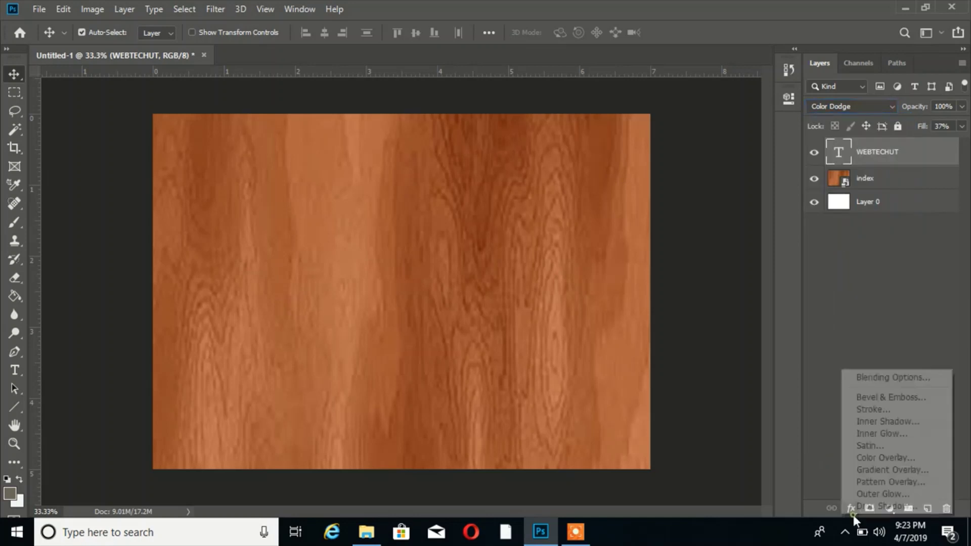
Add an Inner Bevel, Chisel Hard, Direction Down bevel at about 168% depth, plus Inner Shadow.
click(872, 398)
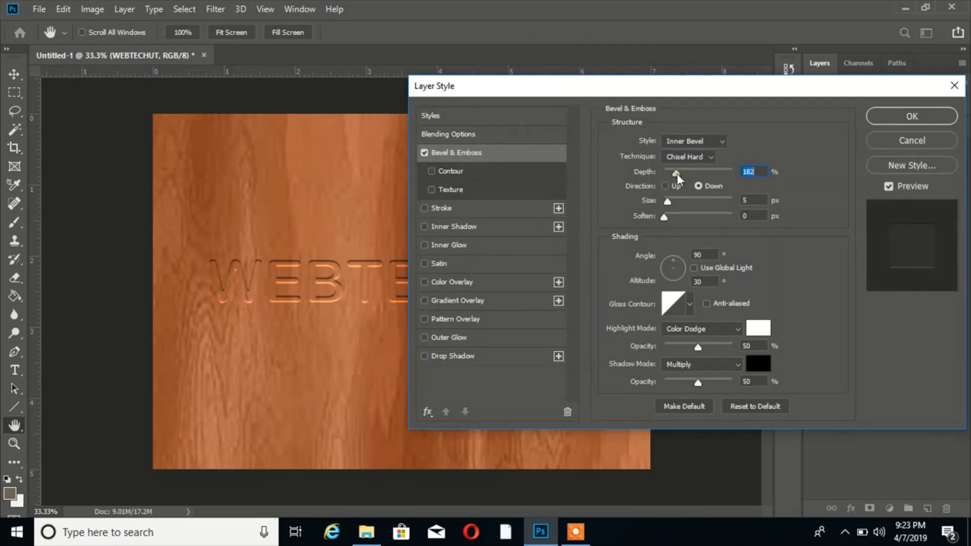
drag(676, 174, 678, 170)
click(487, 225)
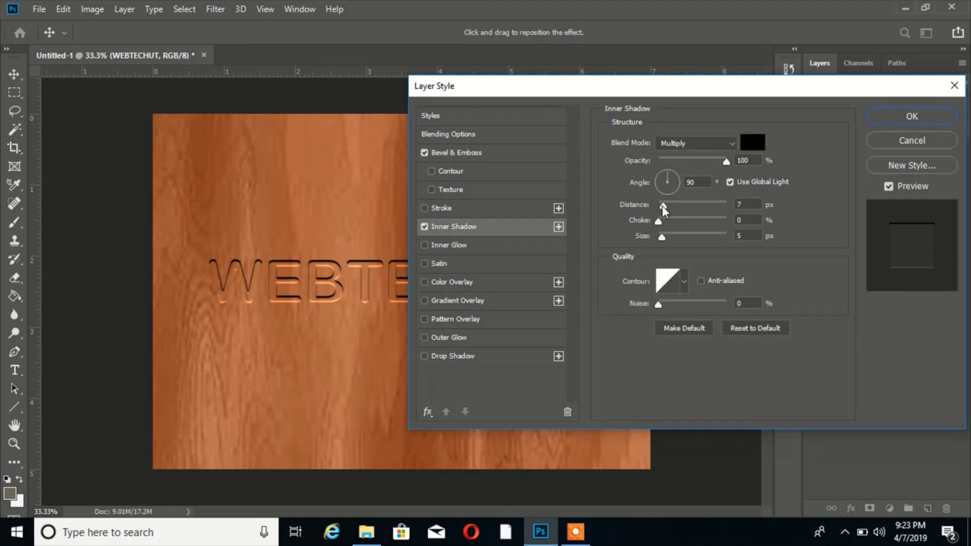
Drag the Inner Shadow distance down to 5 px, briefly reviewing Bevel & Emboss settings.
drag(663, 205, 660, 205)
drag(664, 205, 661, 205)
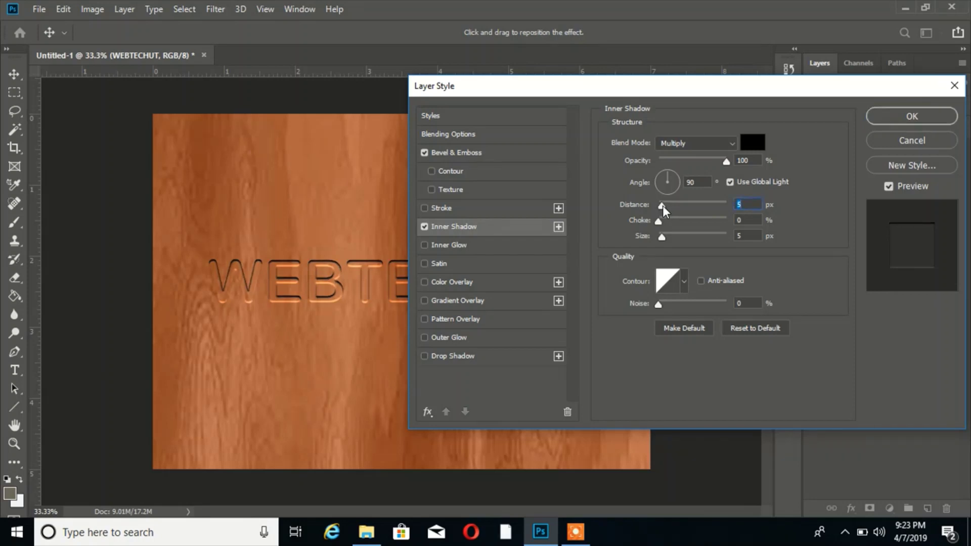
click(464, 152)
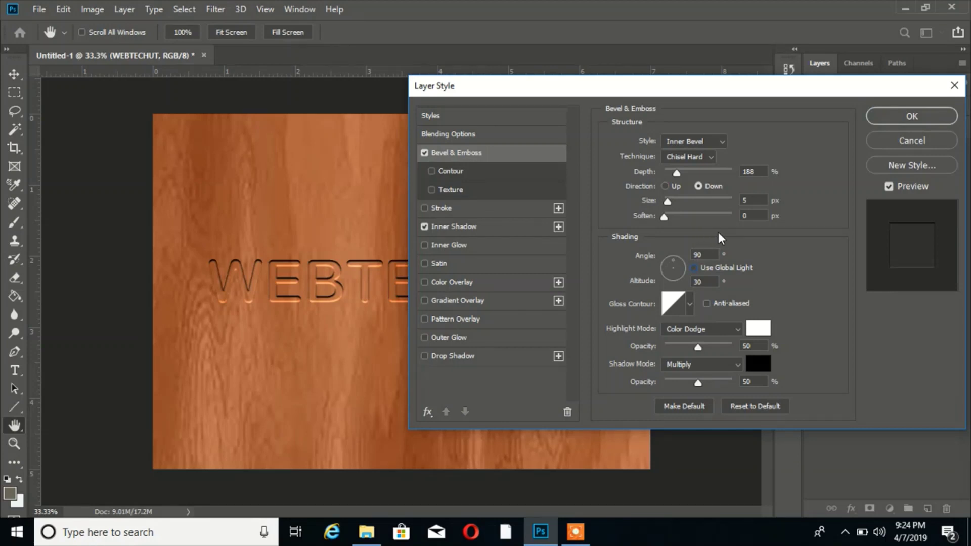
click(464, 226)
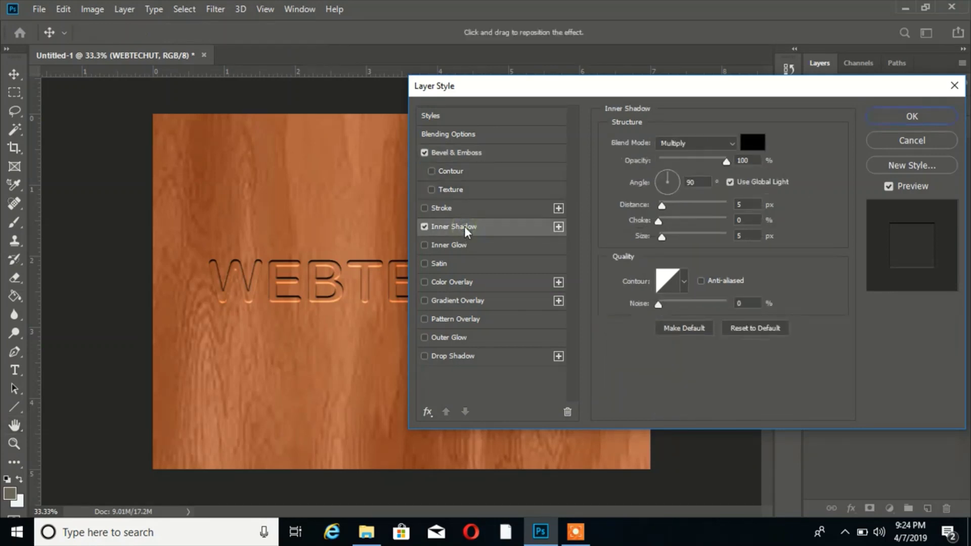
Set the Inner Shadow angle to 120°.
click(694, 181)
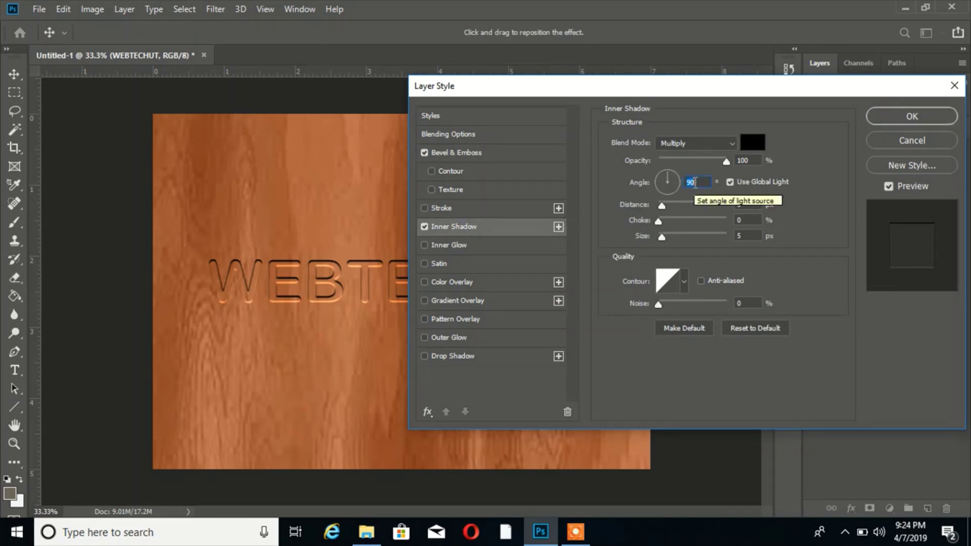
text(12)
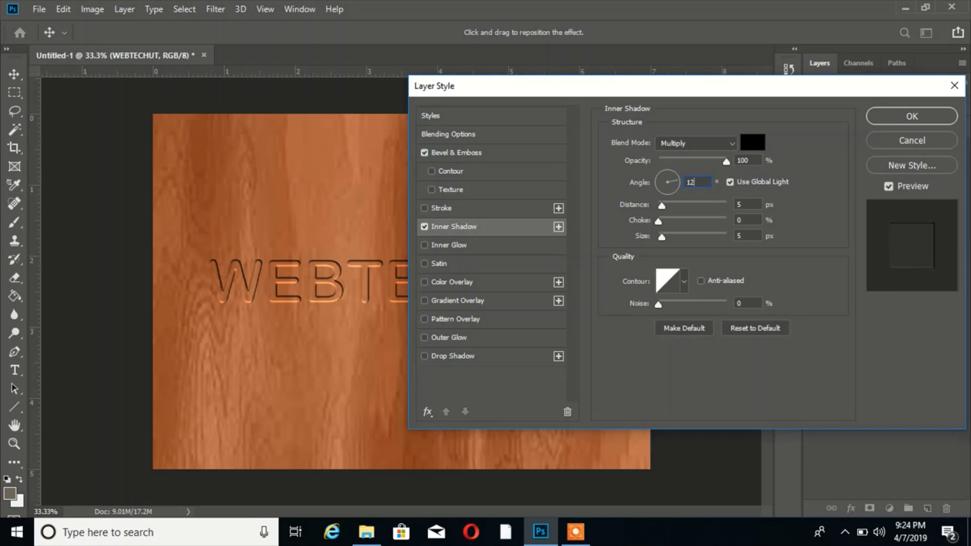
text(0)
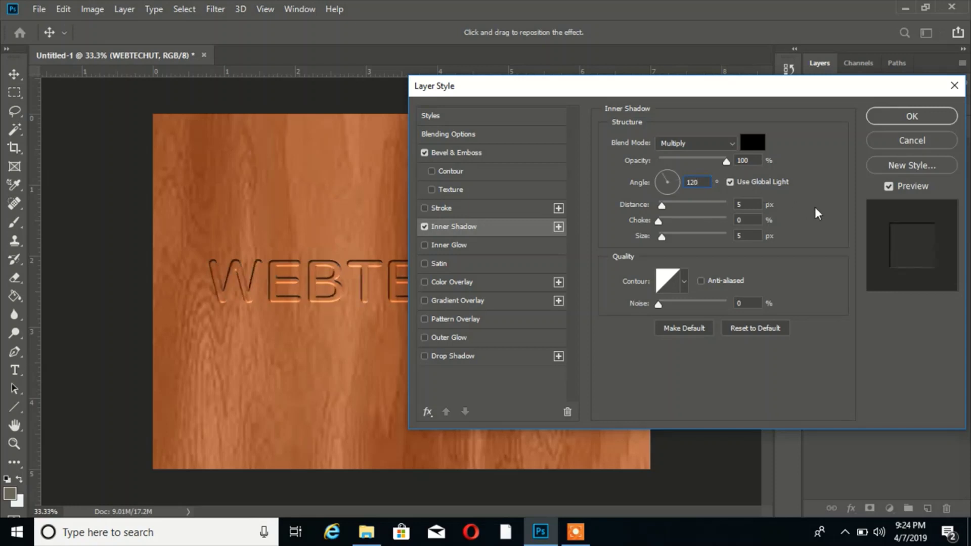
click(816, 207)
Set the Inner Shadow distance to 11 px and apply the layer styles with OK.
click(662, 205)
key(Up)
key(Up)
key(Up)
key(Up)
key(Up)
key(Up)
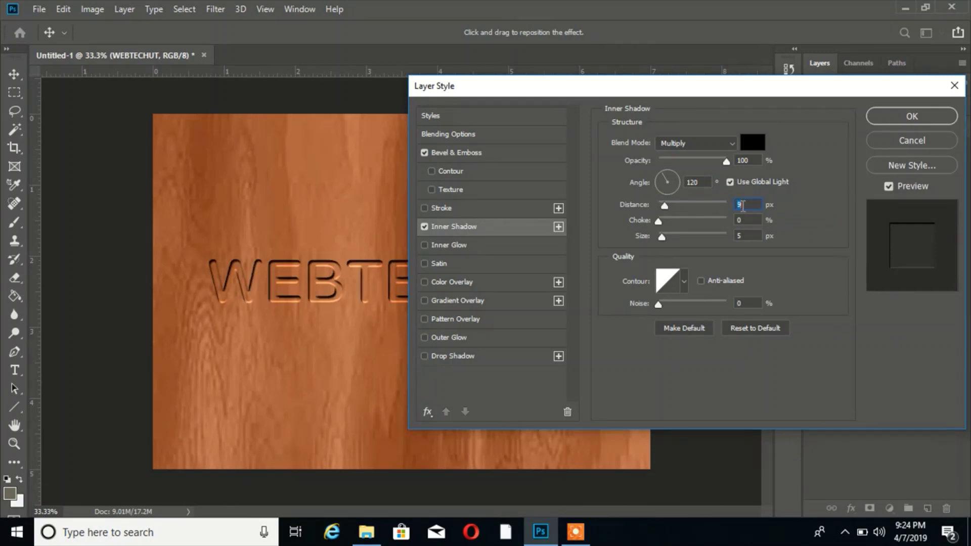
key(Up)
key(Up)
key(Up)
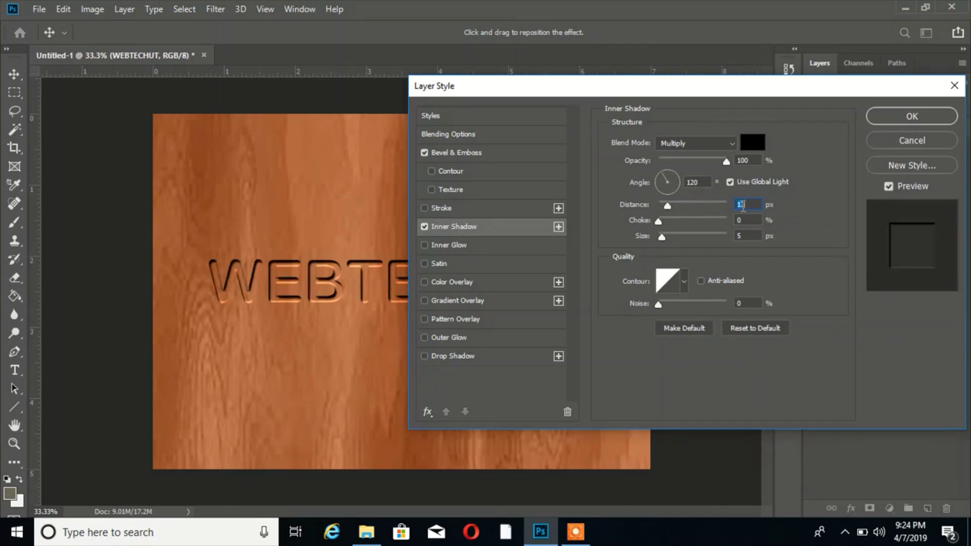
key(Up)
key(Down)
key(Down)
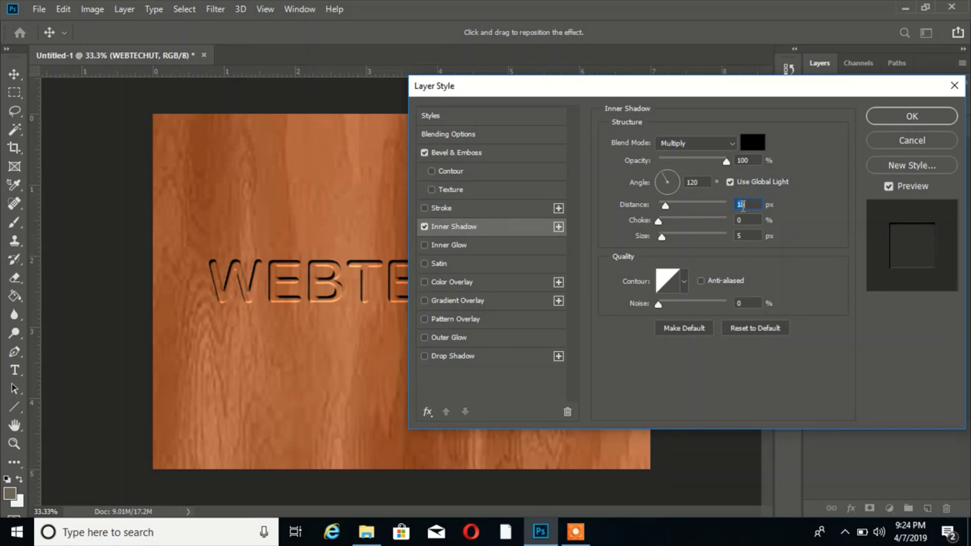
key(Down)
key(Up)
key(Up)
click(919, 117)
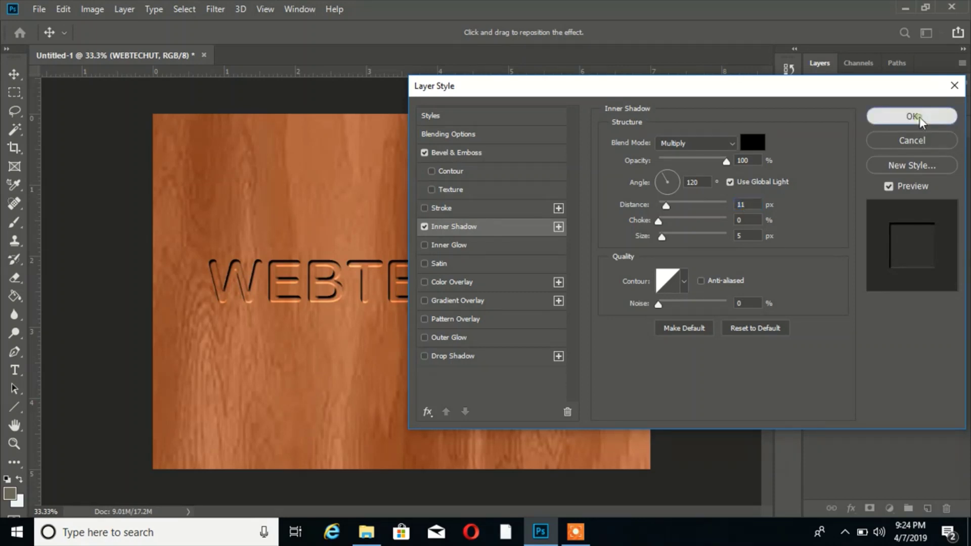